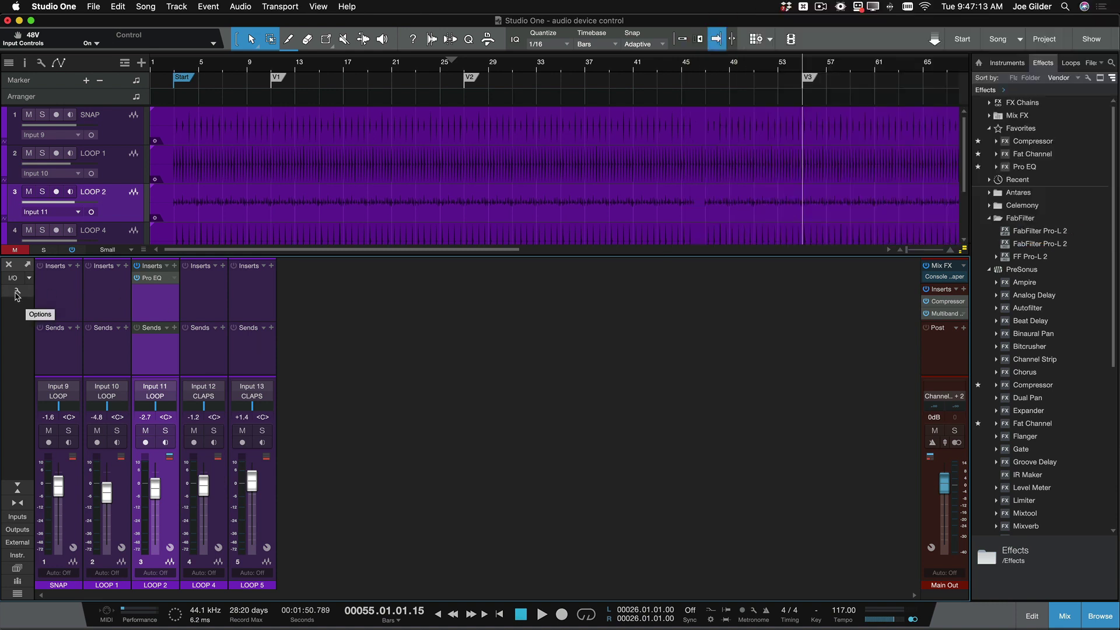
# Step: Open the console's Options menu after briefly checking the arrange view Options
pyautogui.click(15, 293)
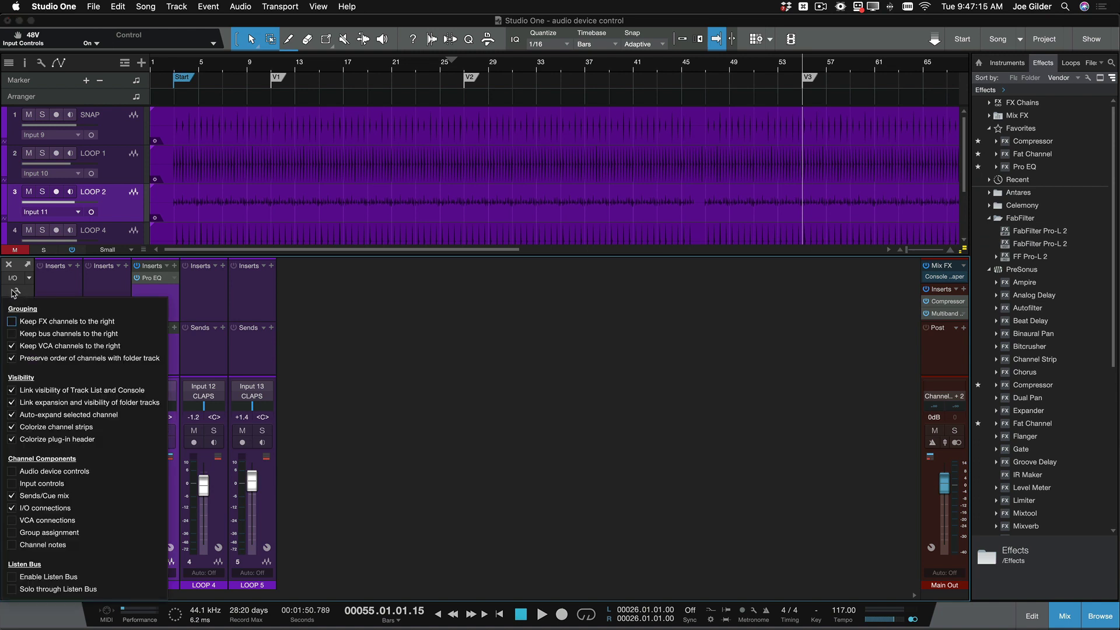
pyautogui.click(15, 294)
pyautogui.click(41, 63)
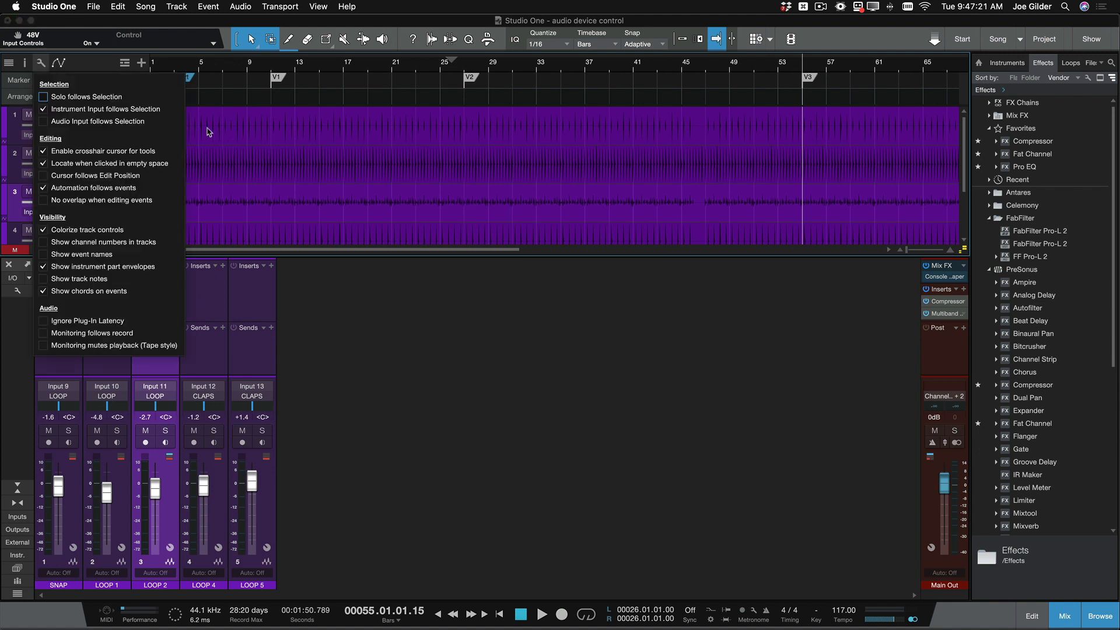
pyautogui.click(20, 311)
pyautogui.click(18, 292)
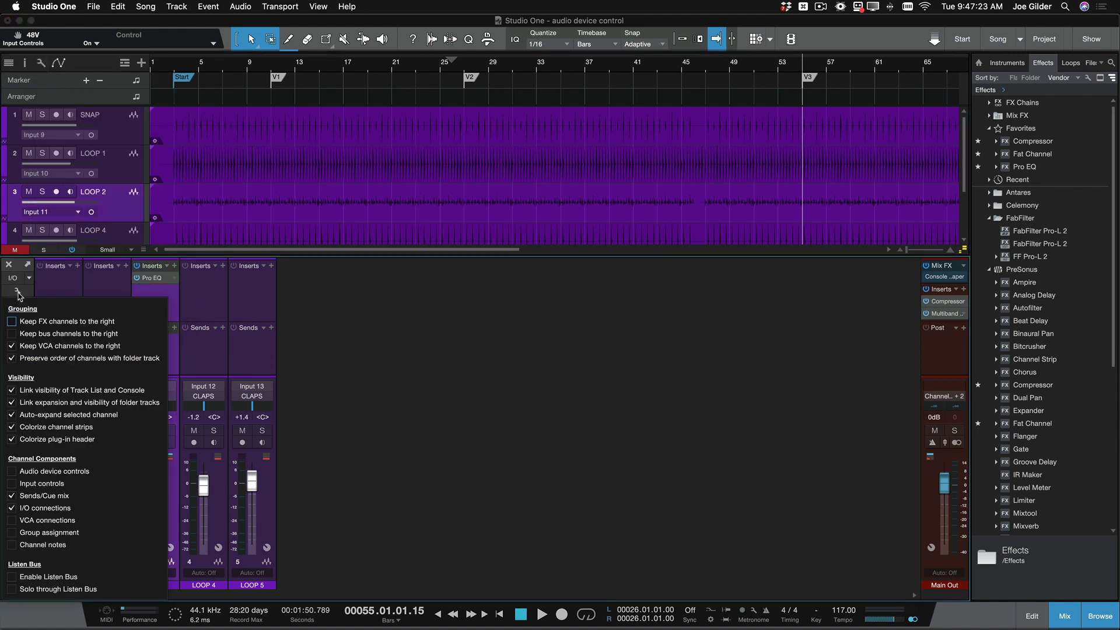
pyautogui.click(18, 292)
pyautogui.click(18, 292)
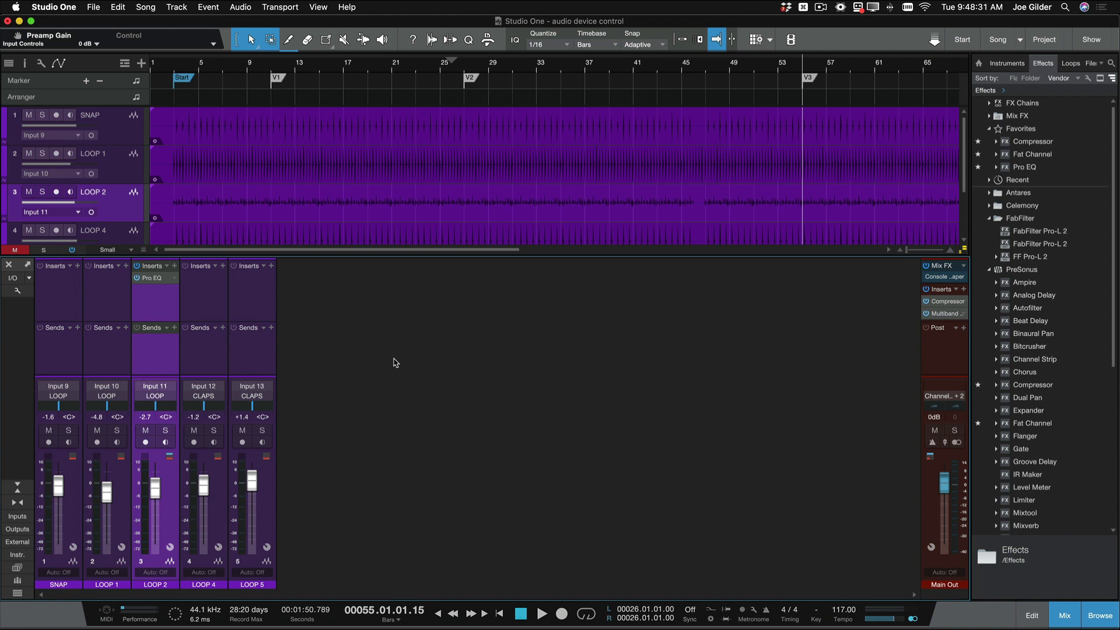
# Step: Enable Audio device controls in the console Options menu
pyautogui.click(18, 291)
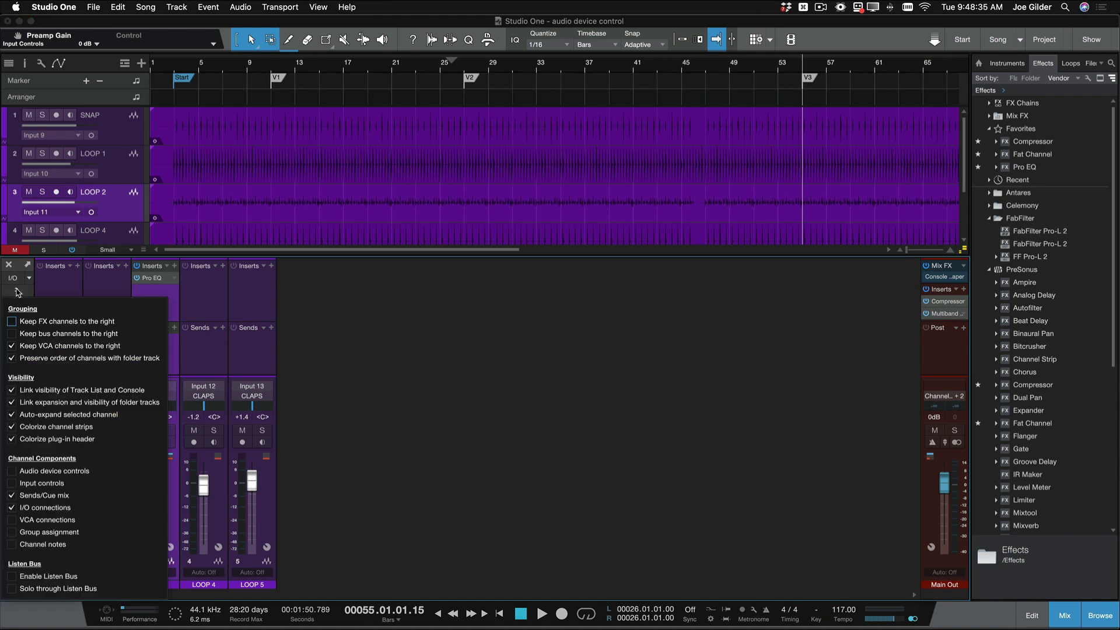
pyautogui.click(18, 292)
pyautogui.click(18, 291)
pyautogui.click(12, 473)
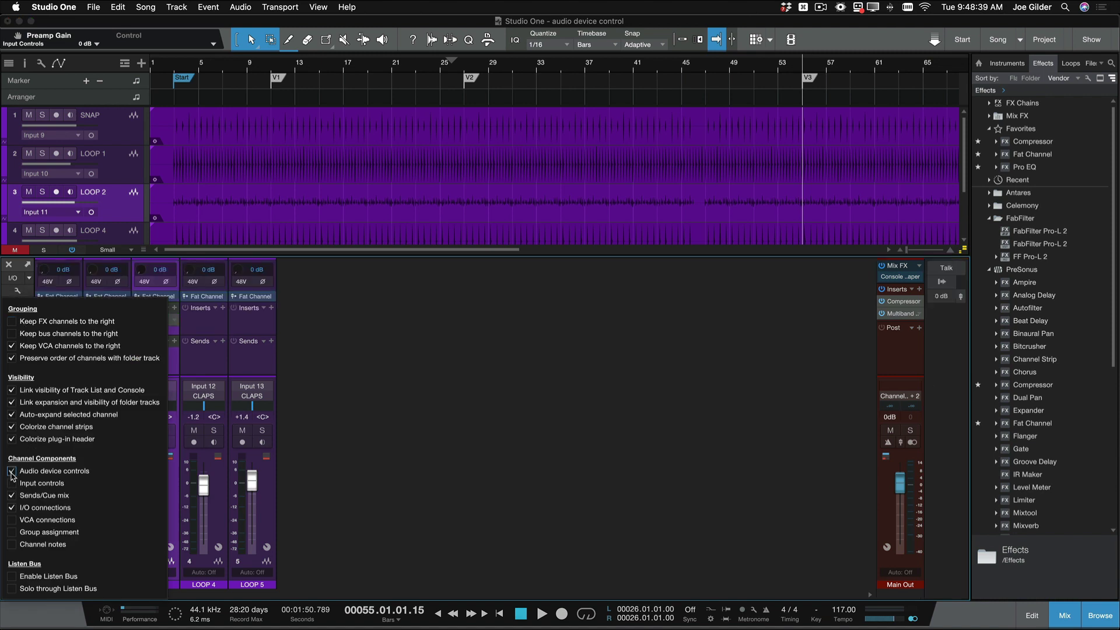
pyautogui.click(398, 291)
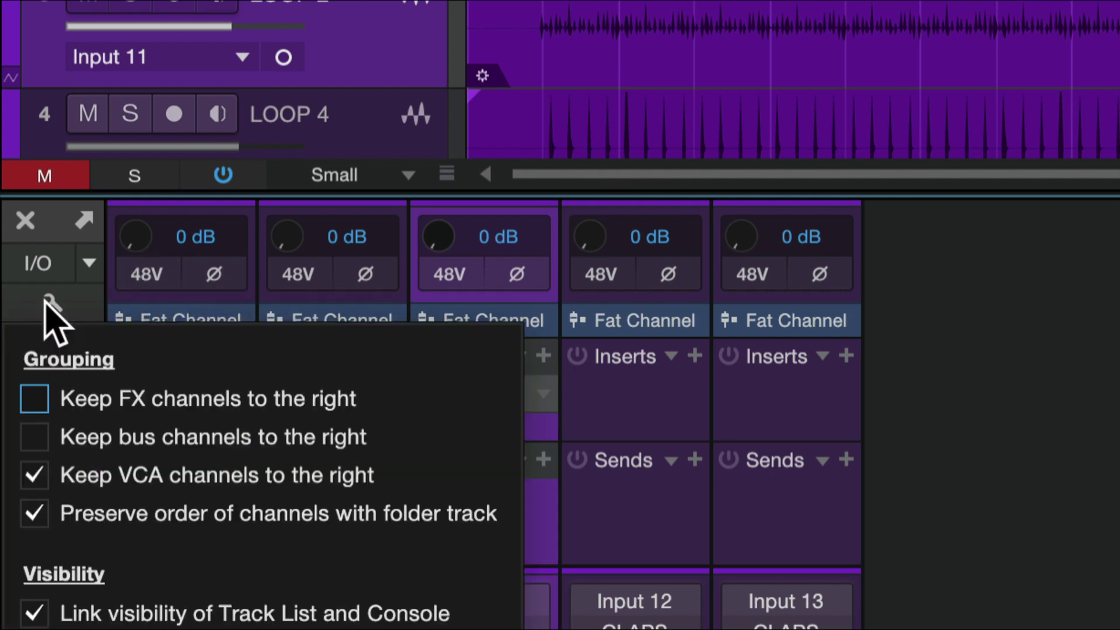
# Step: Reopen and dismiss the console options, then select the SNAP channel
pyautogui.click(51, 307)
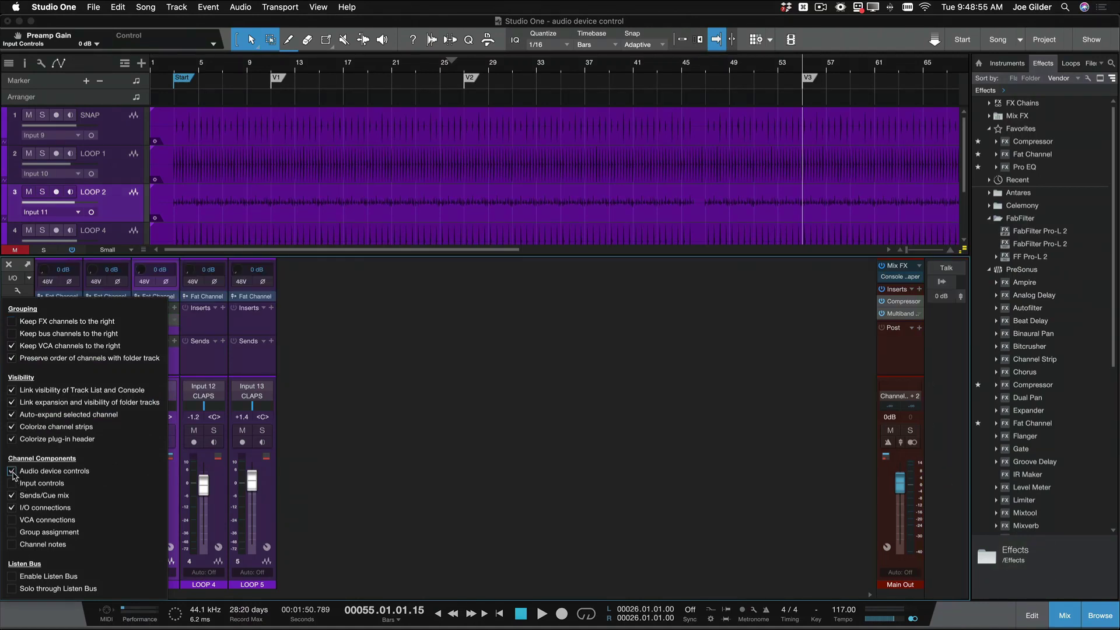
pyautogui.click(231, 322)
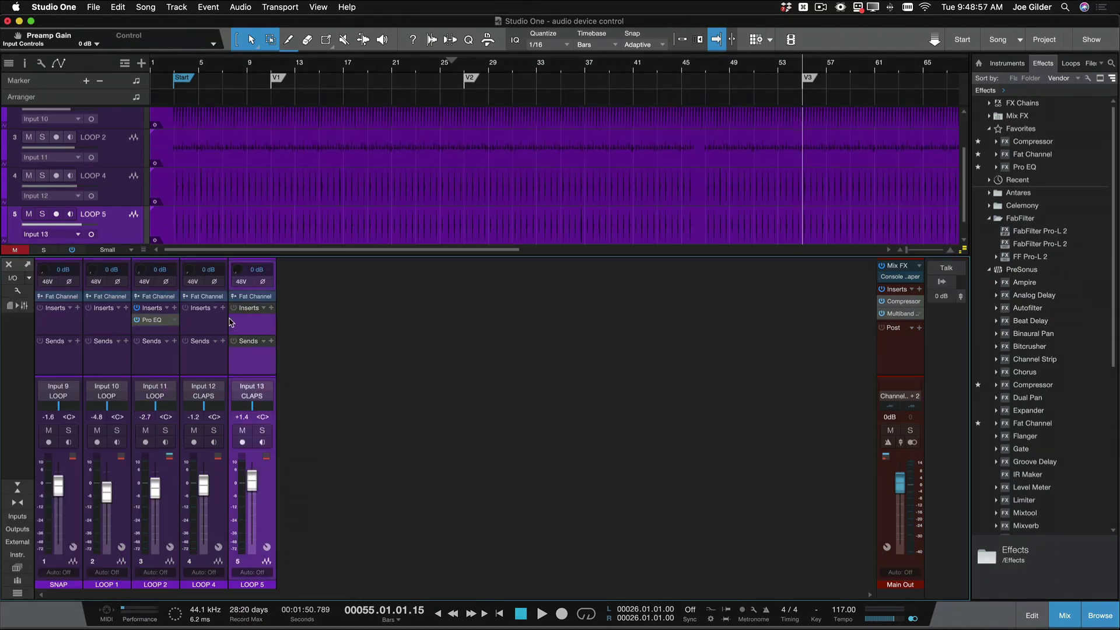
pyautogui.click(80, 329)
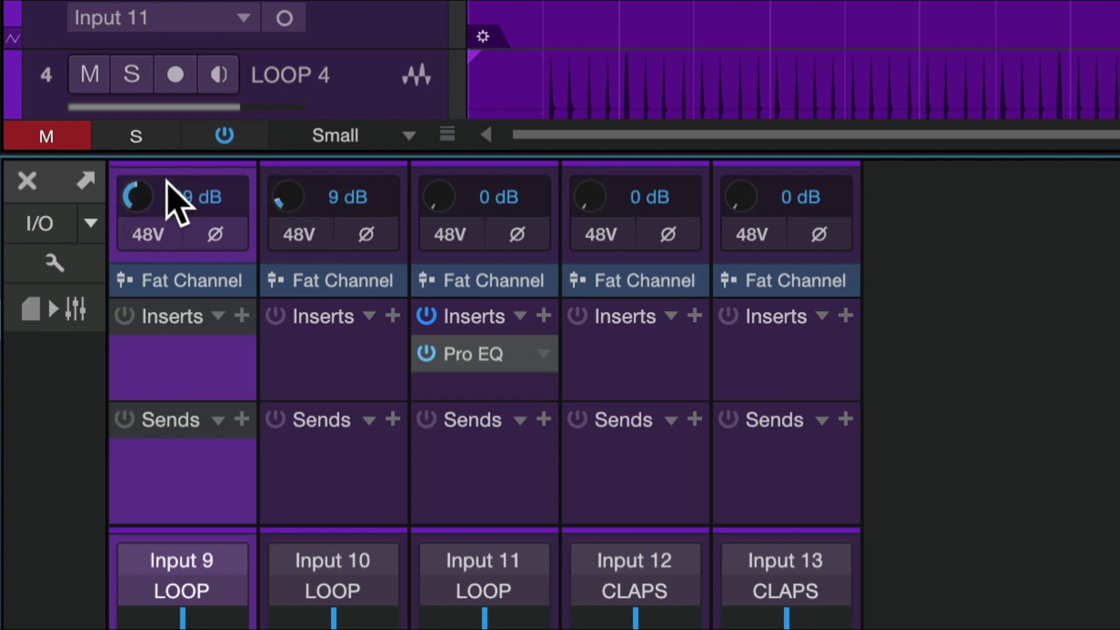
# Step: Set Input 9 preamp gain to 29 dB and Input 11 preamp gain to 22 dB
pyautogui.moveTo(170, 184); pyautogui.dragTo(137, 163)
pyautogui.moveTo(441, 199); pyautogui.dragTo(428, 19)
pyautogui.moveTo(445, 185); pyautogui.dragTo(443, 241)
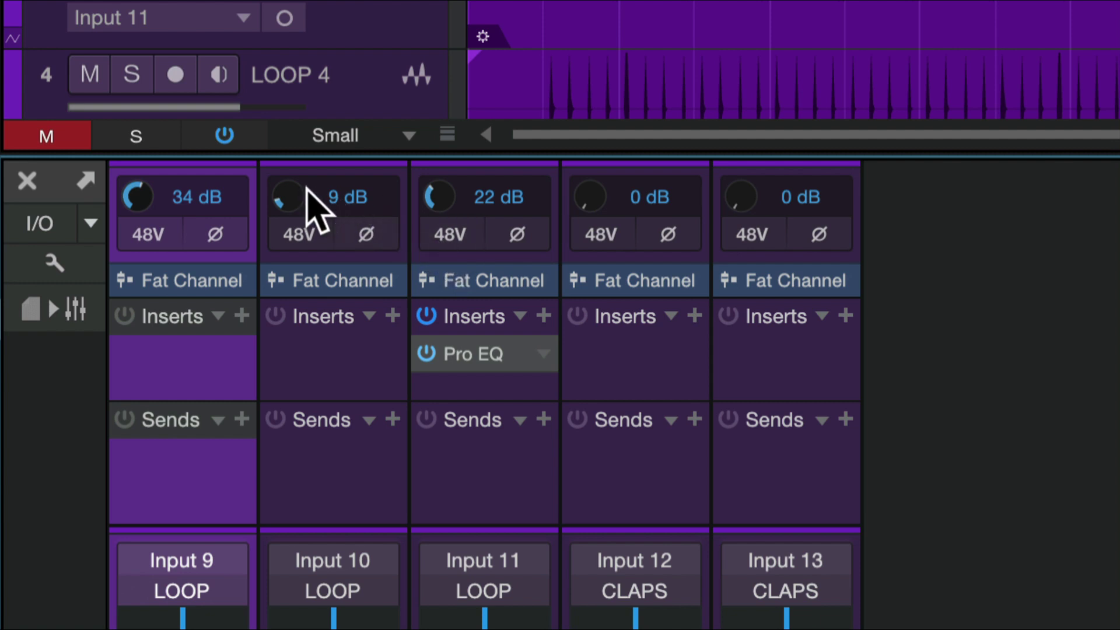
pyautogui.moveTo(145, 213); pyautogui.dragTo(144, 220)
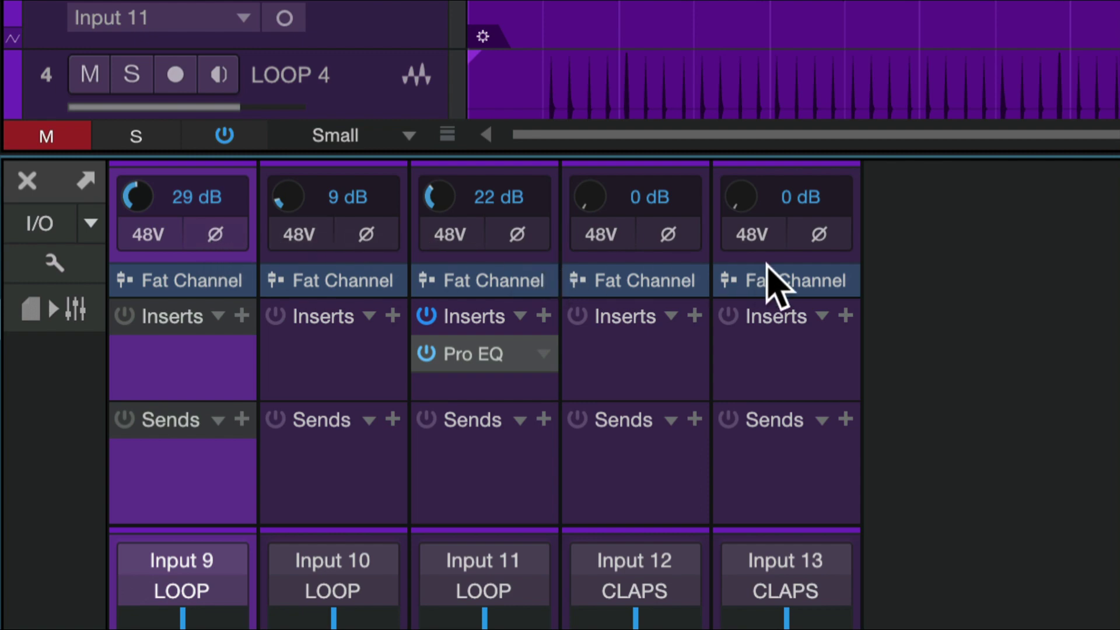
# Step: Open Input 9's Fat Channel, switch the compressor to FET and bypass it
pyautogui.click(163, 275)
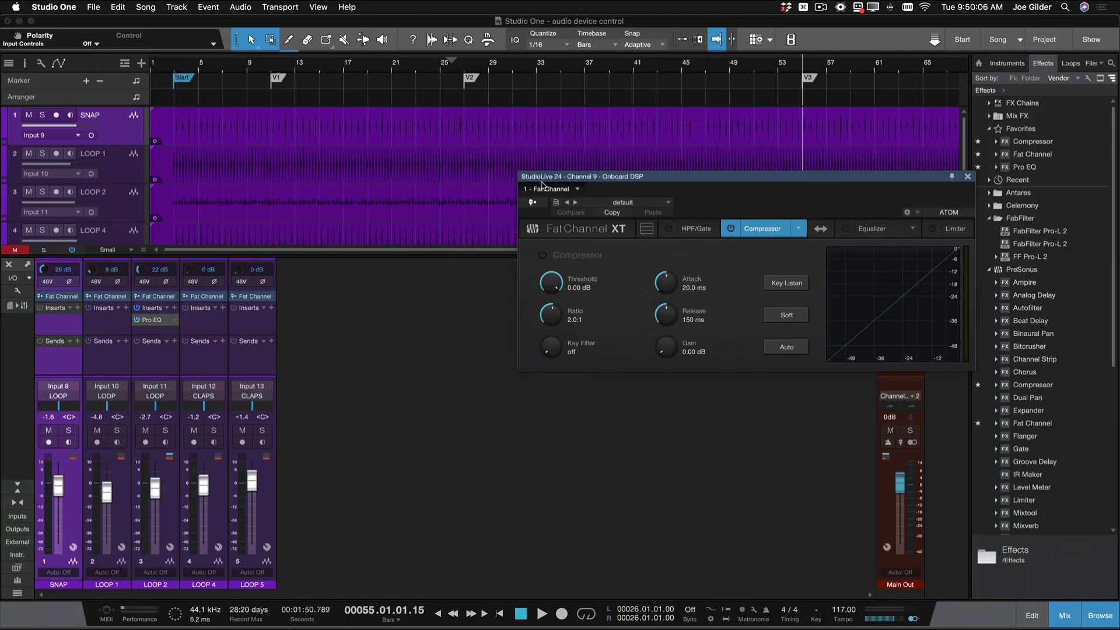
pyautogui.moveTo(684, 176); pyautogui.dragTo(282, 140)
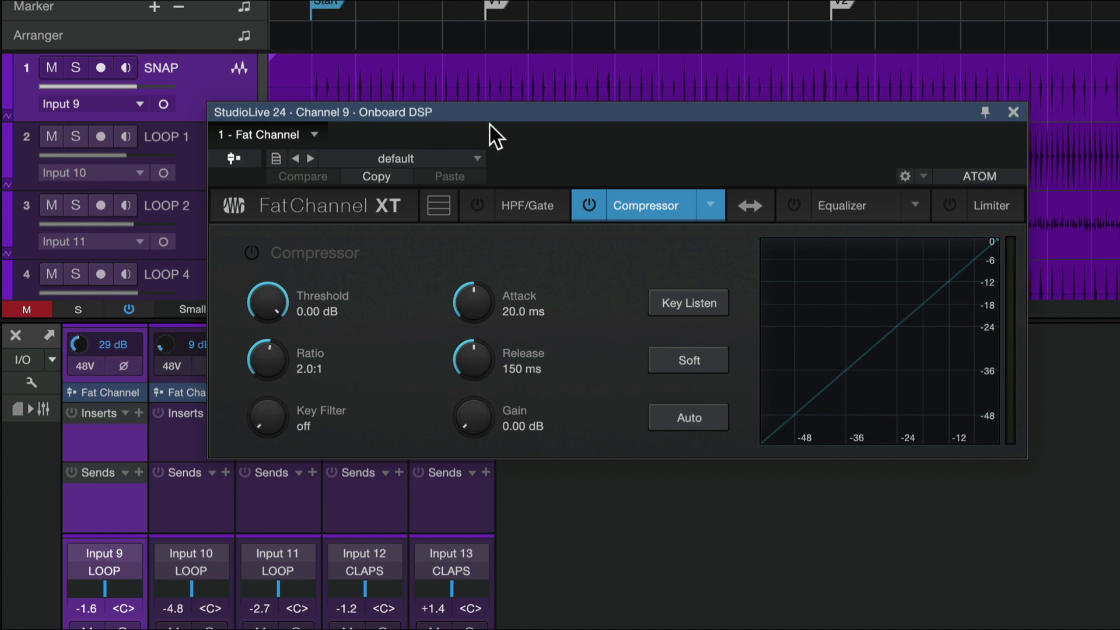
pyautogui.moveTo(489, 120); pyautogui.dragTo(375, 112)
pyautogui.click(602, 201)
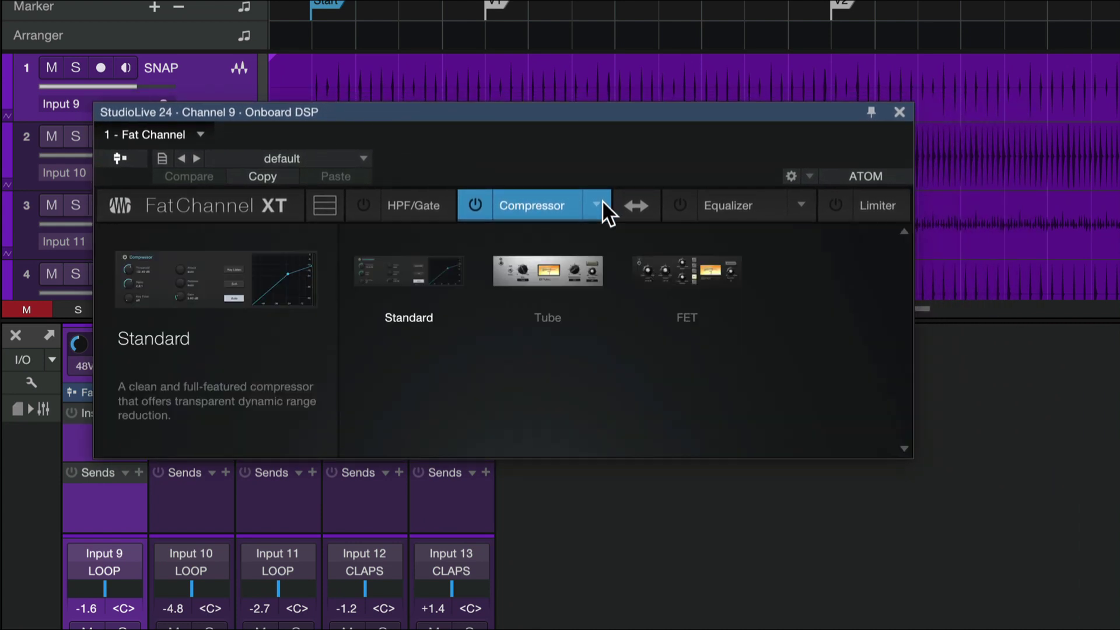
pyautogui.click(676, 278)
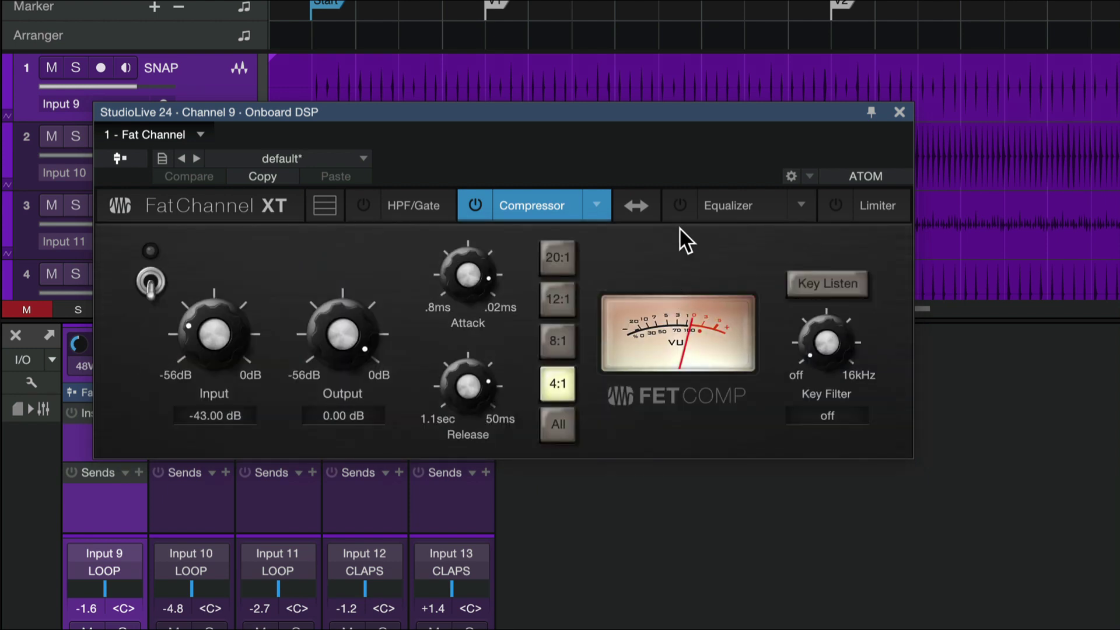
pyautogui.click(150, 282)
# Step: Enable Apply DSP to Input Signal and show the Equalizer section
pyautogui.click(108, 161)
pyautogui.click(108, 162)
pyautogui.click(108, 162)
pyautogui.click(108, 162)
pyautogui.click(119, 160)
pyautogui.click(722, 208)
# Step: Switch the Fat Channel equalizer to the Vintage model
pyautogui.click(799, 197)
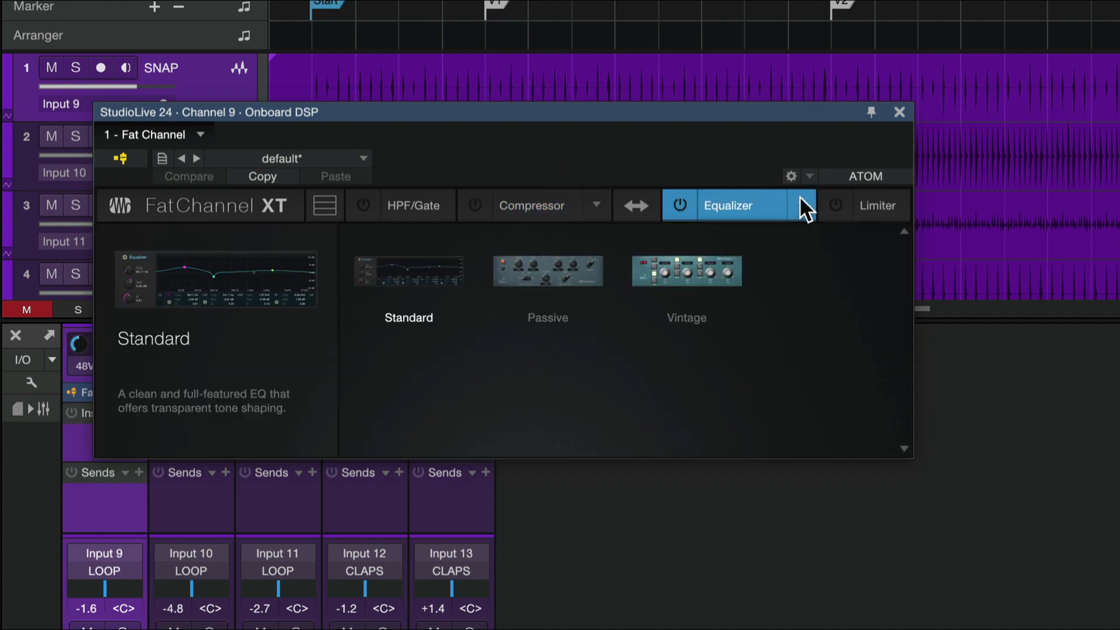
pyautogui.click(690, 266)
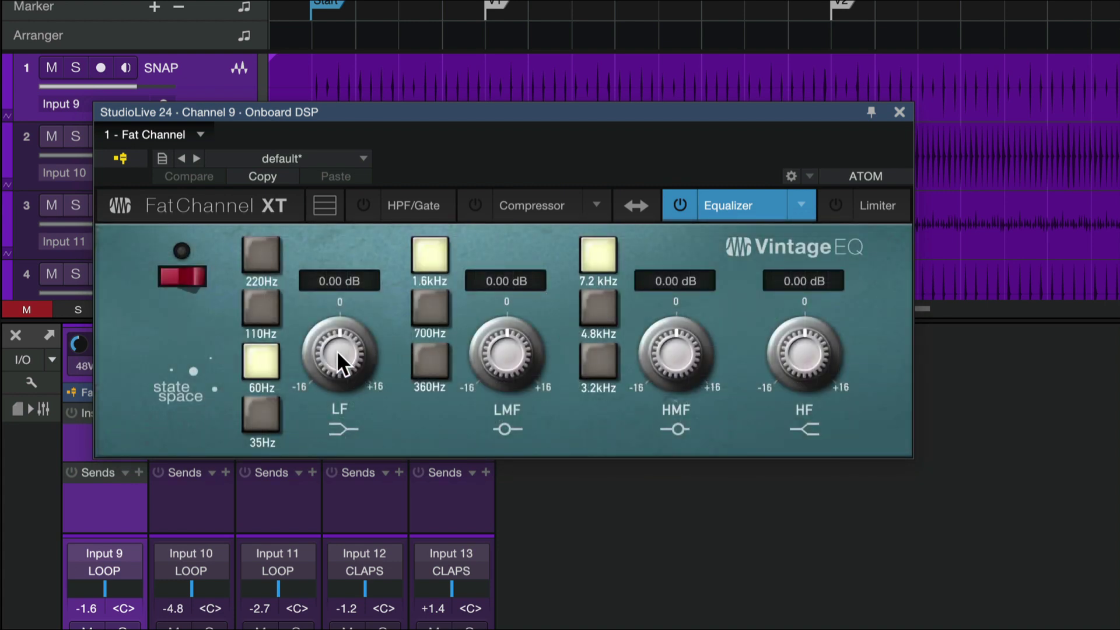
pyautogui.scroll(4, 337, 352)
pyautogui.scroll(13, 507, 350)
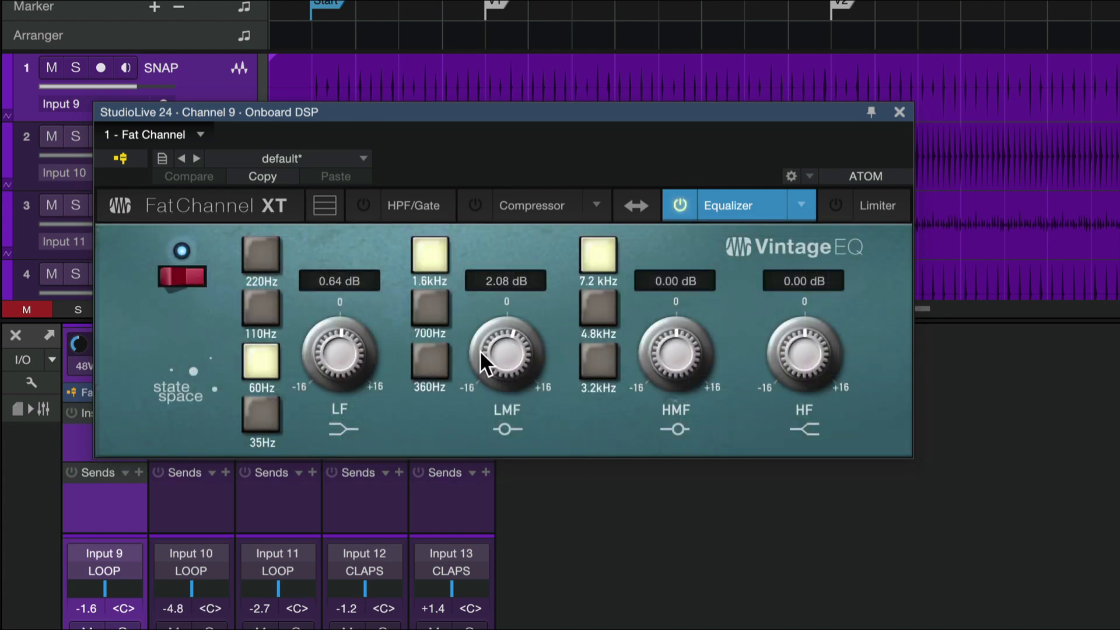
# Step: Cut LMF to -3.14 dB at 360Hz, boost HMF to 3.04 dB, then close the window
pyautogui.moveTo(484, 363); pyautogui.dragTo(488, 387)
pyautogui.click(430, 362)
pyautogui.moveTo(680, 367); pyautogui.dragTo(680, 342)
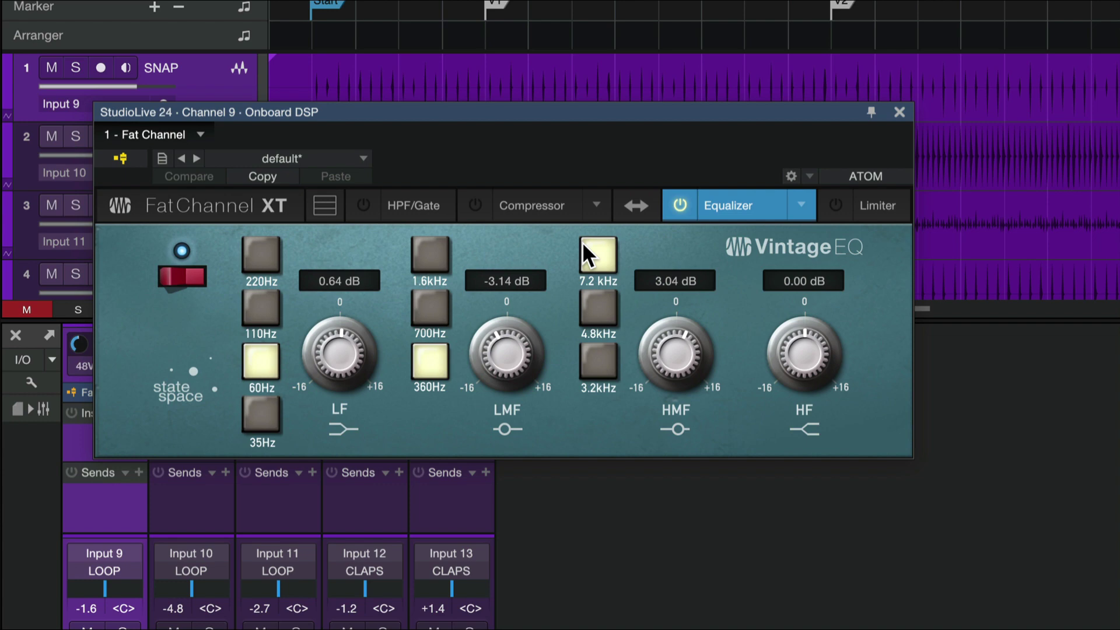
pyautogui.click(897, 111)
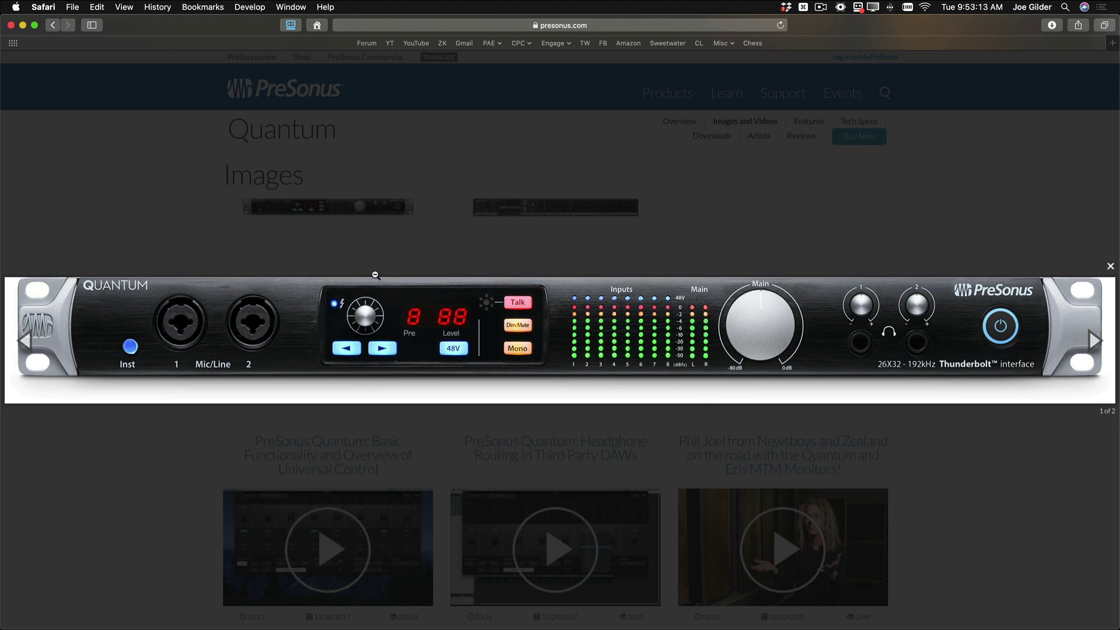
# Step: View the Quantum rear-panel and front-panel photos, then Cmd+Tab toward Studio One
pyautogui.click(562, 214)
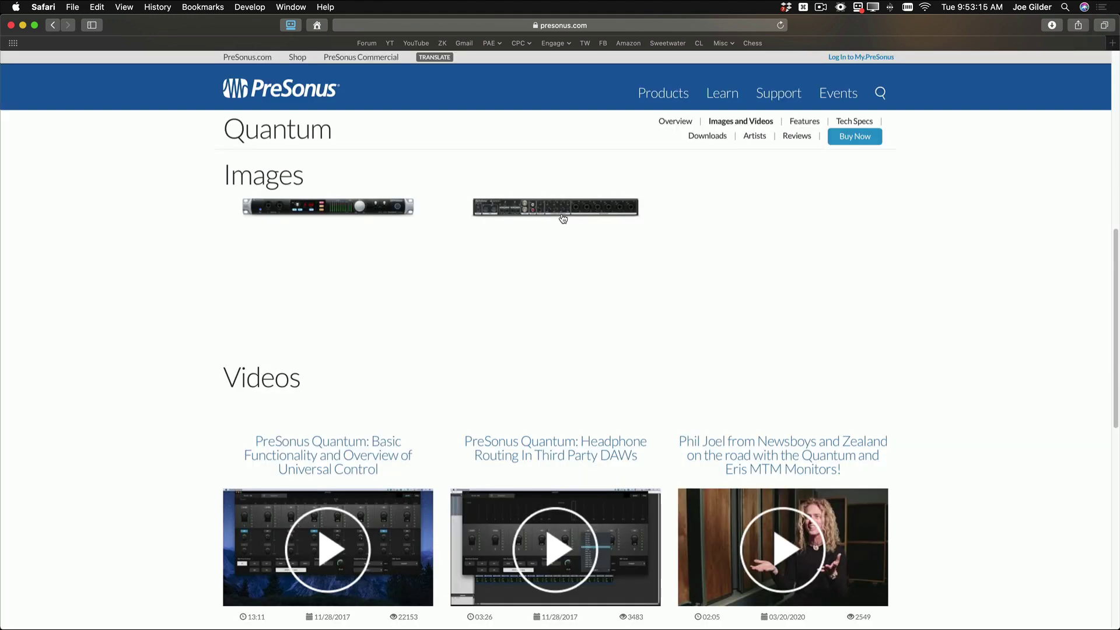
pyautogui.click(562, 214)
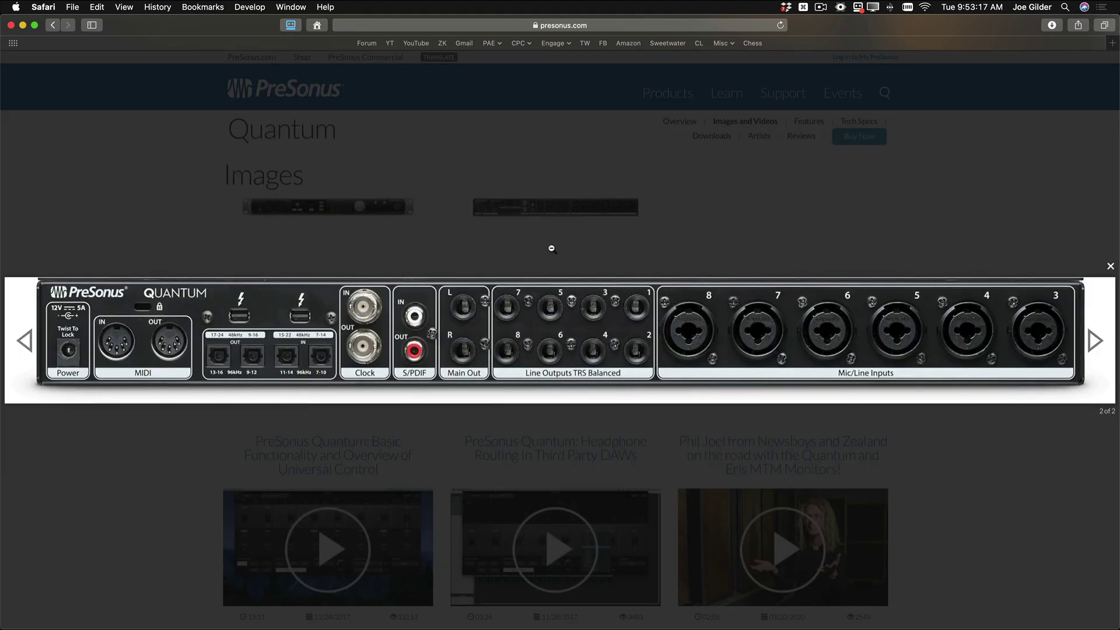
pyautogui.click(377, 229)
pyautogui.click(368, 209)
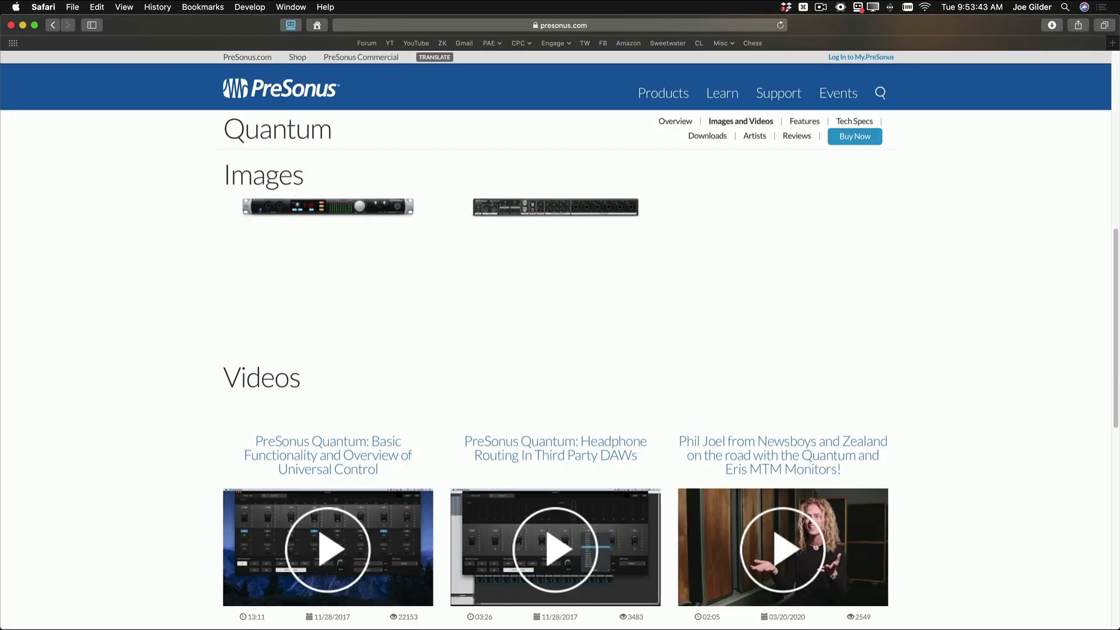
pyautogui.press('super+Tab')
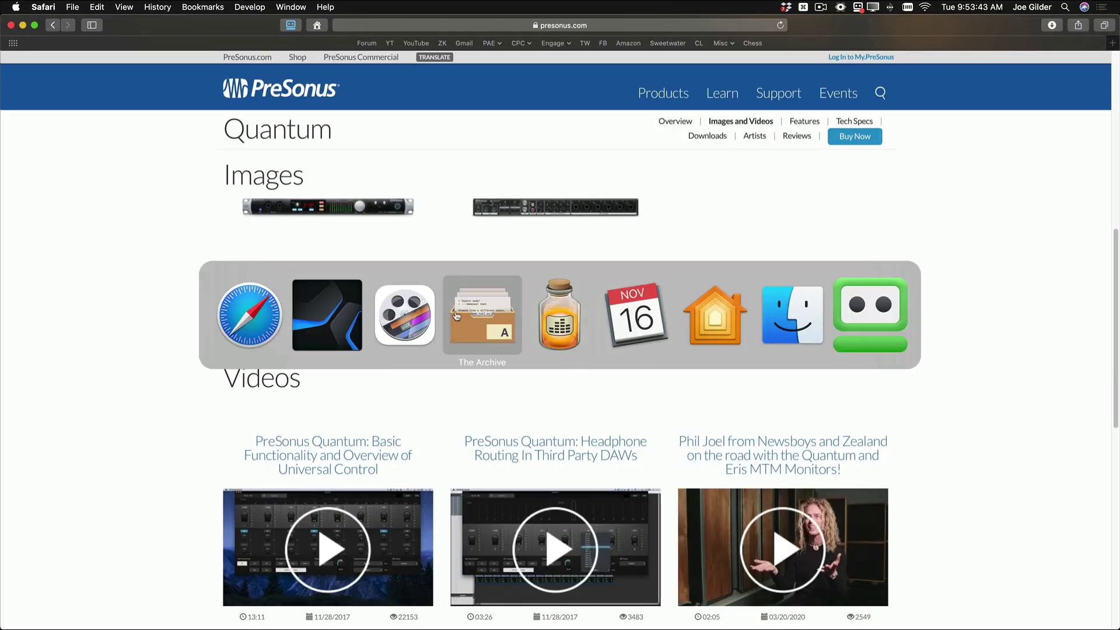
# Step: Return to Studio One and toggle the Talk button on and off
pyautogui.click(349, 319)
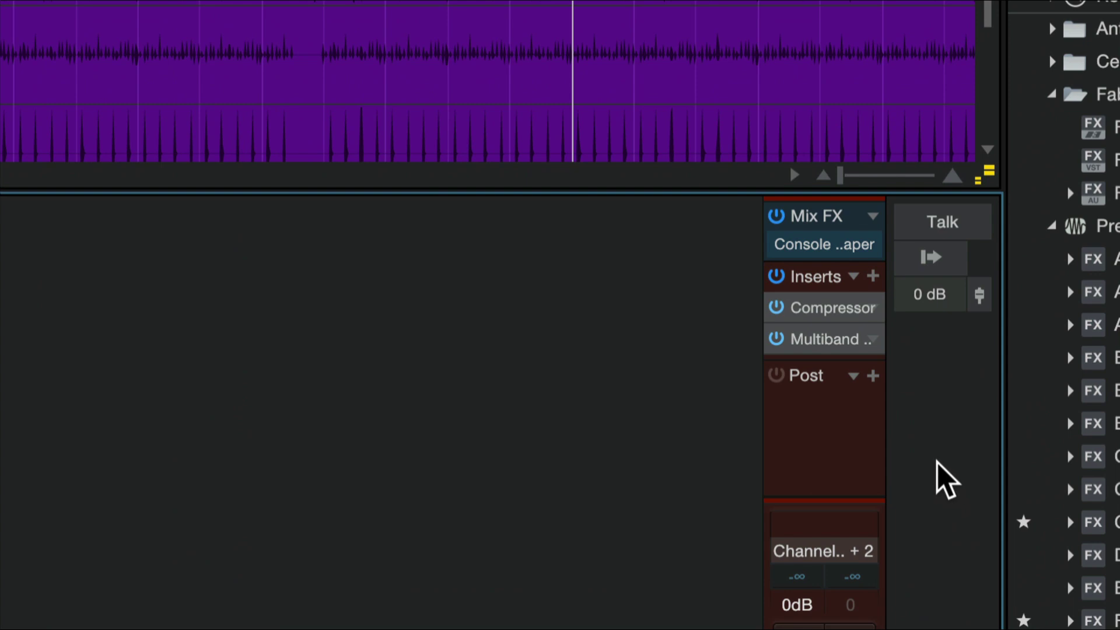
pyautogui.click(955, 230)
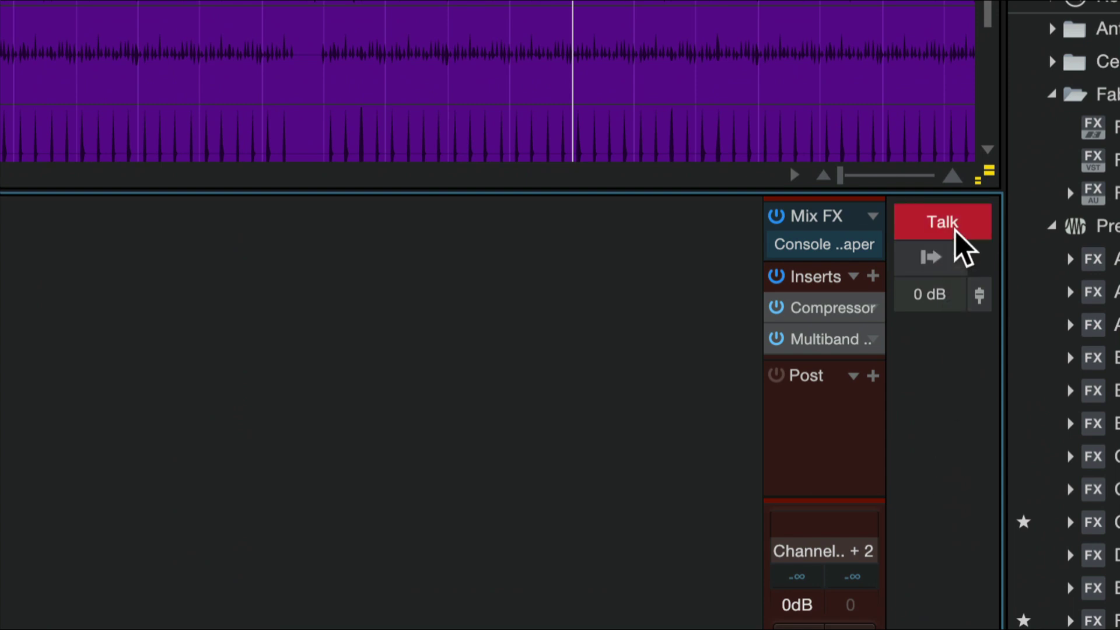
pyautogui.click(957, 233)
pyautogui.click(957, 234)
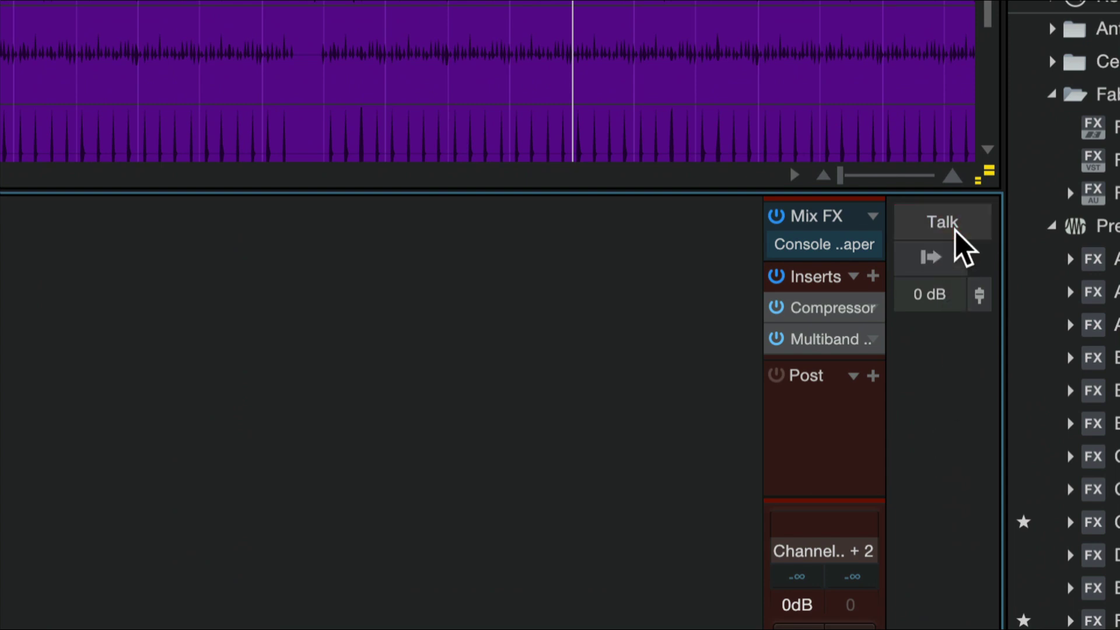
pyautogui.click(957, 233)
pyautogui.click(957, 231)
pyautogui.click(956, 230)
# Step: Leave talkback off and check the Talk routing destination list
pyautogui.click(957, 232)
pyautogui.click(957, 232)
pyautogui.click(957, 232)
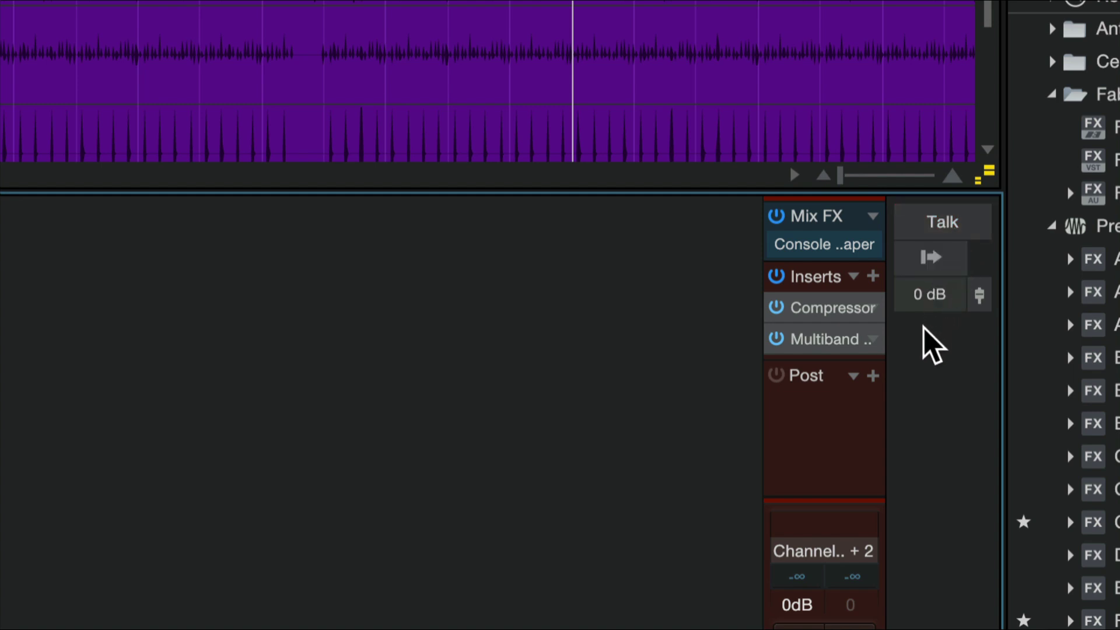
pyautogui.click(938, 260)
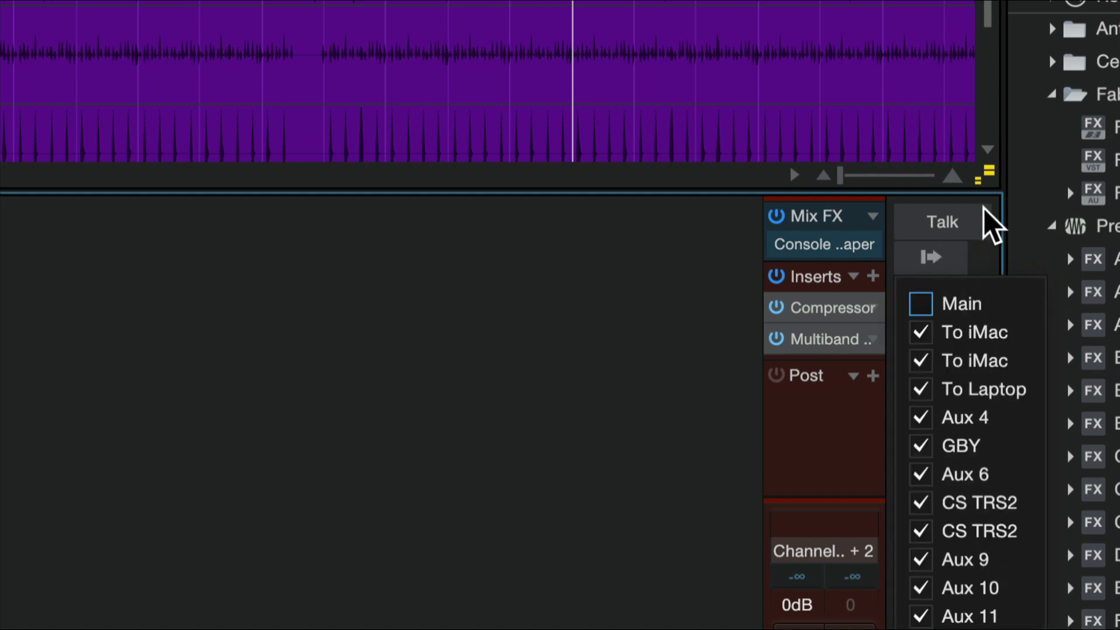
pyautogui.click(996, 231)
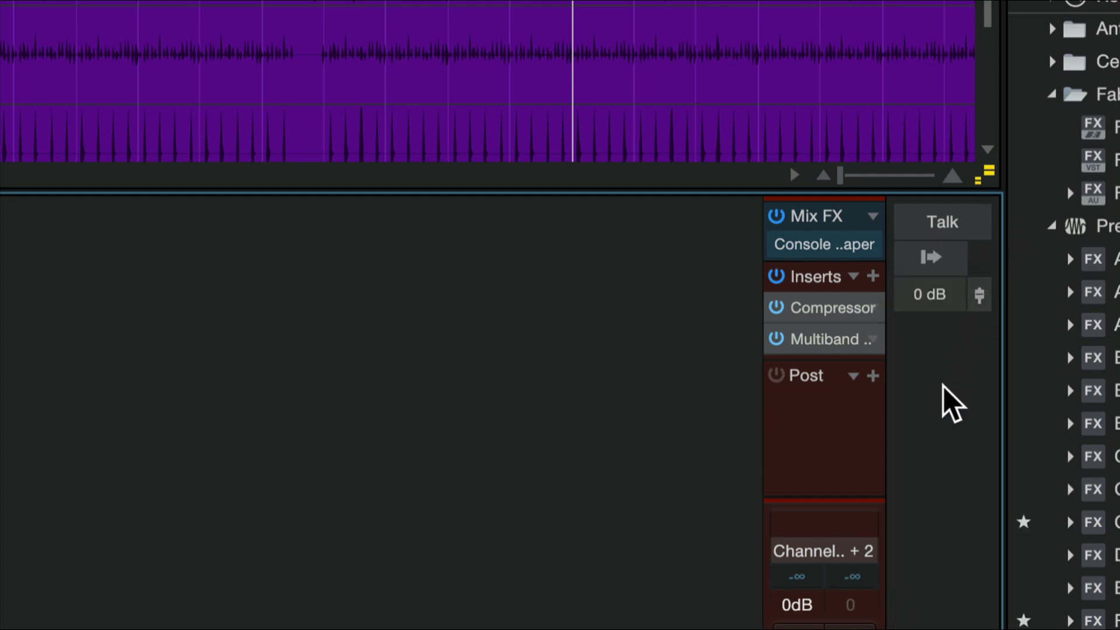